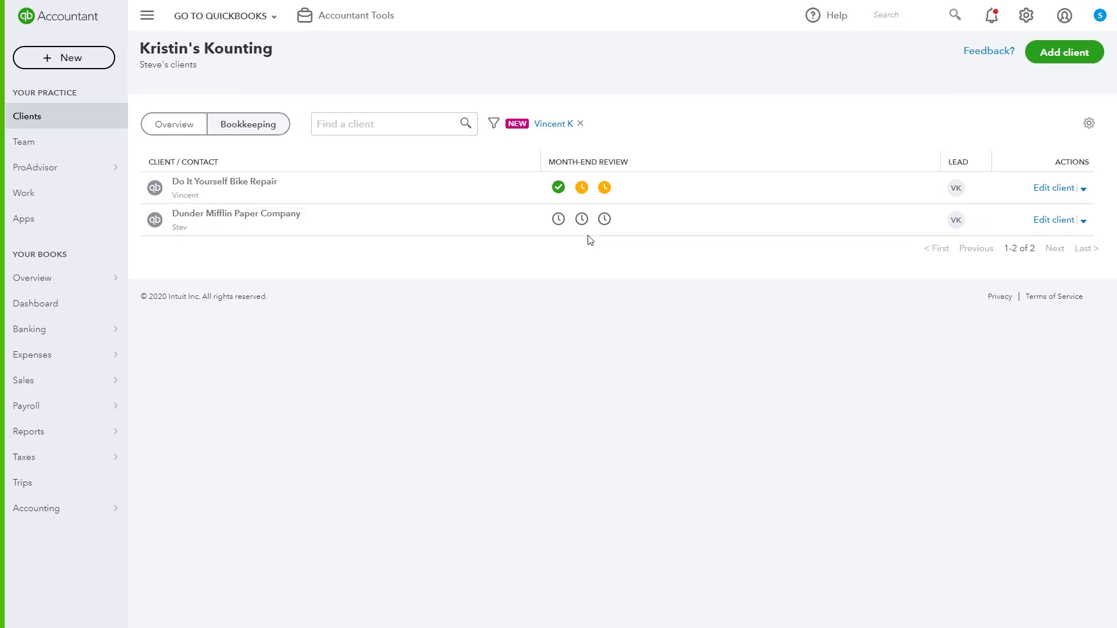
left_click(581, 219)
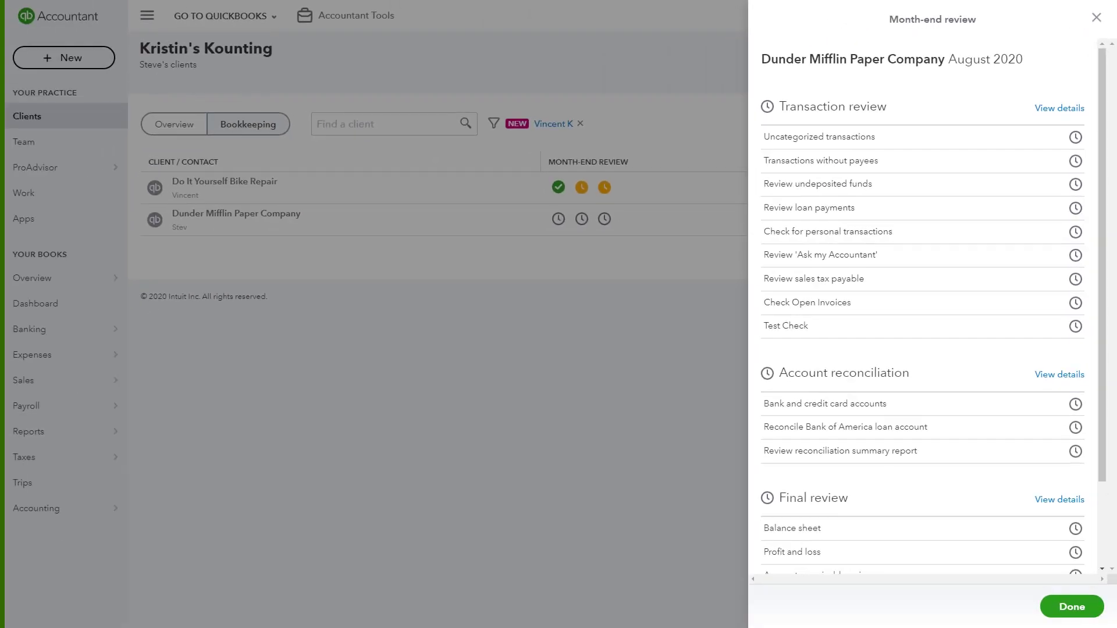
Open the full August 2020 transaction review, leaving the review period at August 2020
left_click(1061, 109)
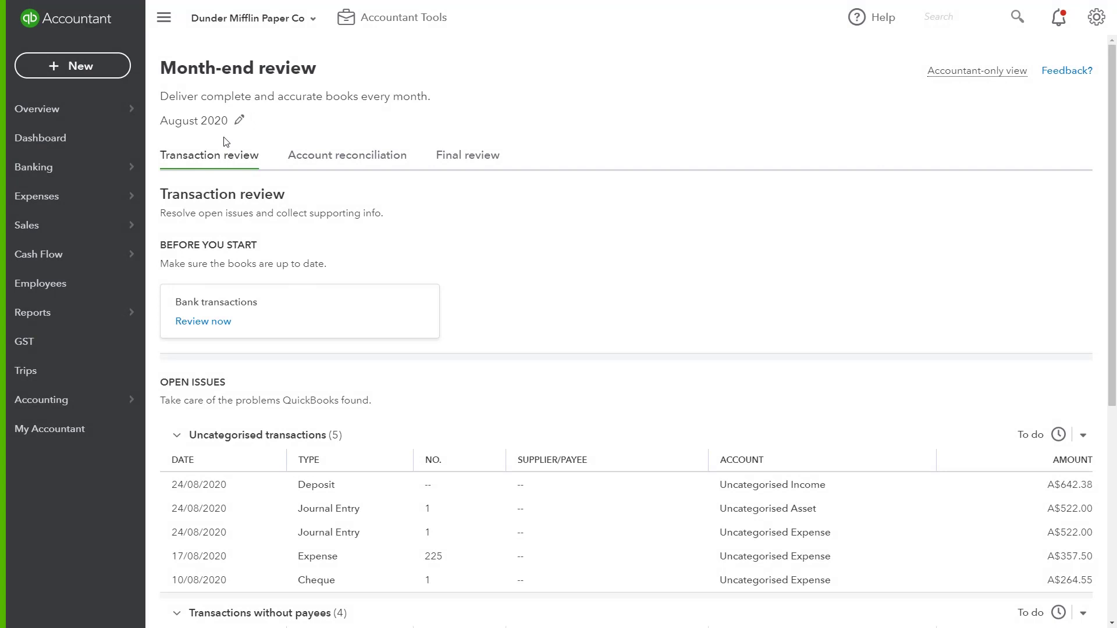
left_click(239, 120)
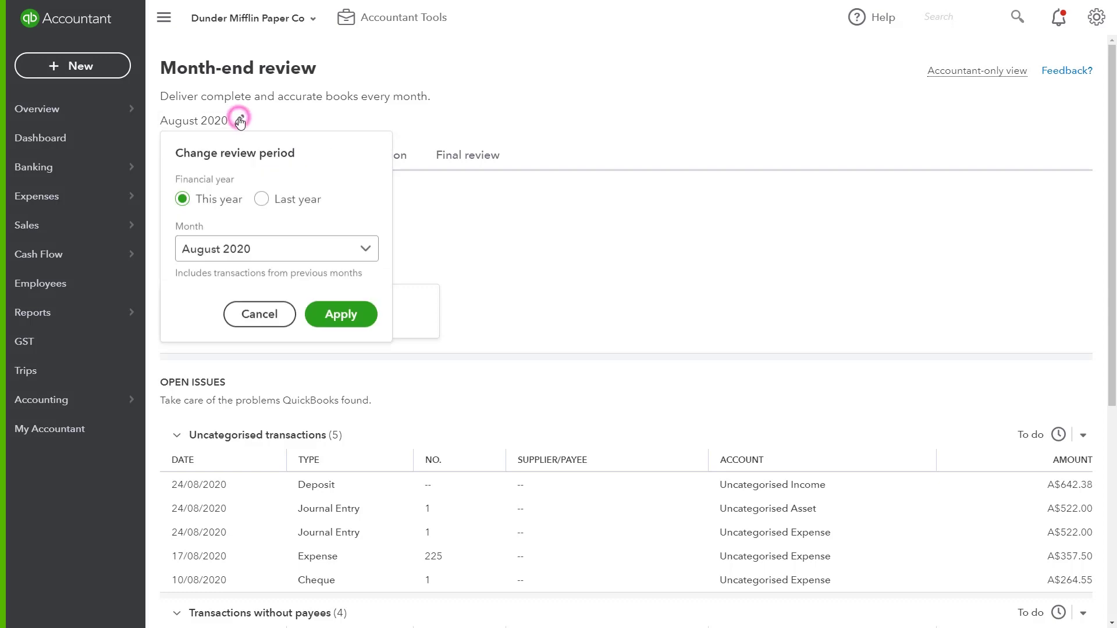
left_click(361, 248)
left_click(364, 251)
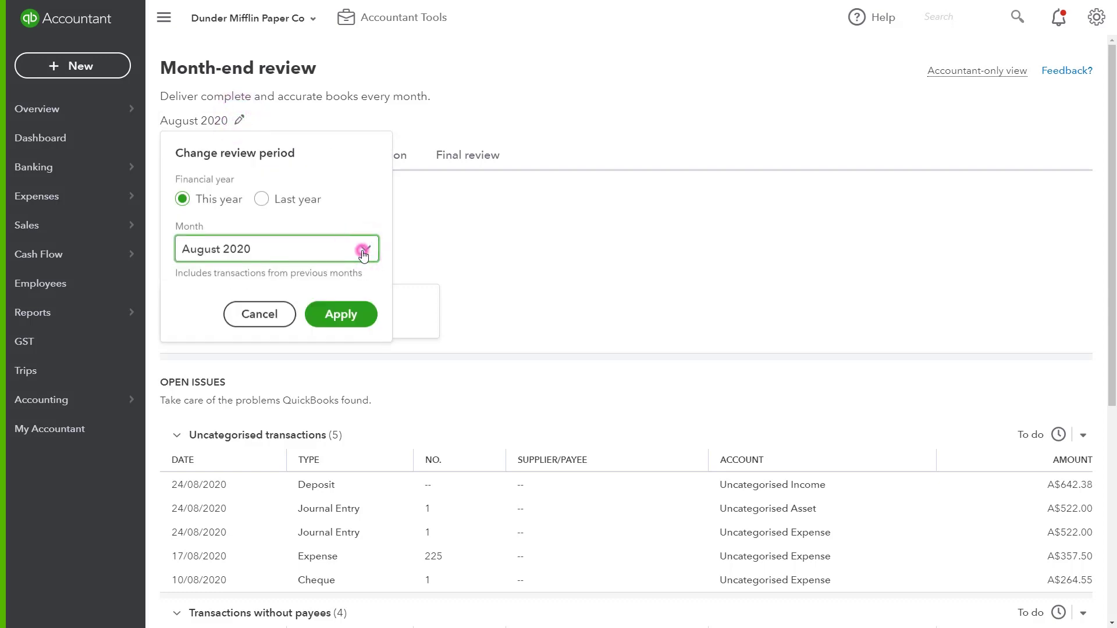
left_click(262, 314)
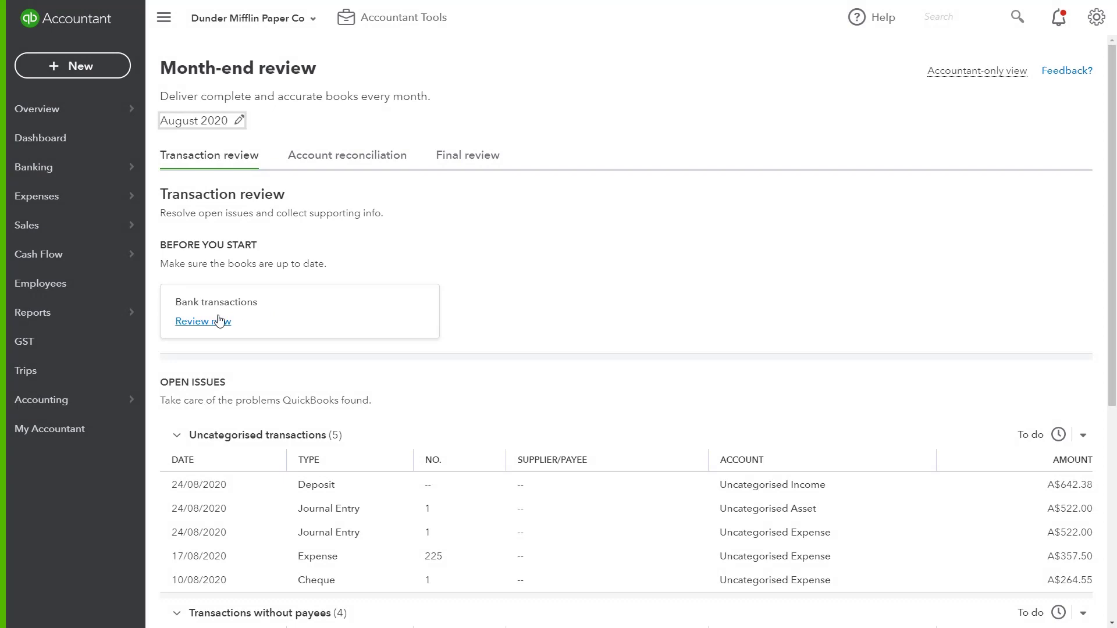
Review bank transactions and expand the list of five uncategorised transactions
left_click(196, 323)
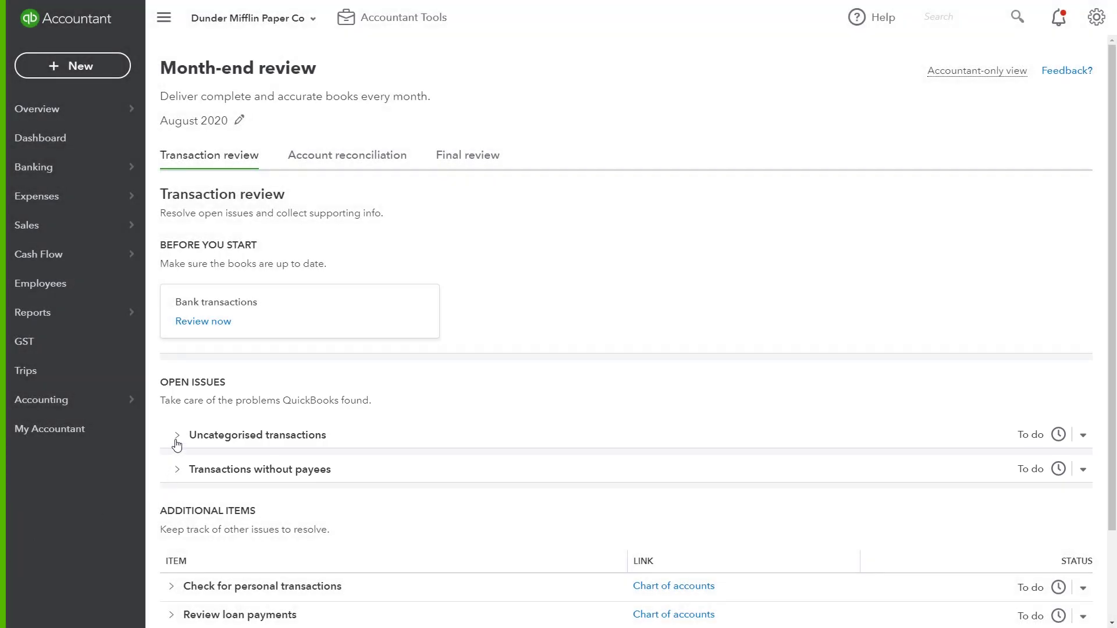
left_click(175, 437)
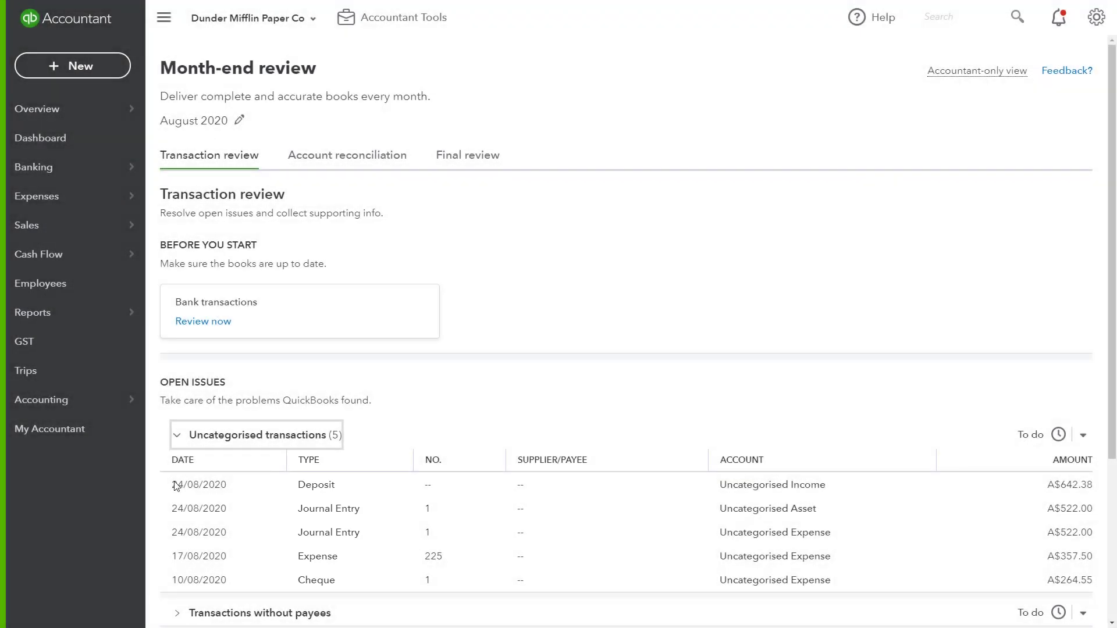
Change the 17/08/2020 expense's category to Advertising and marketing and save it
left_click(327, 560)
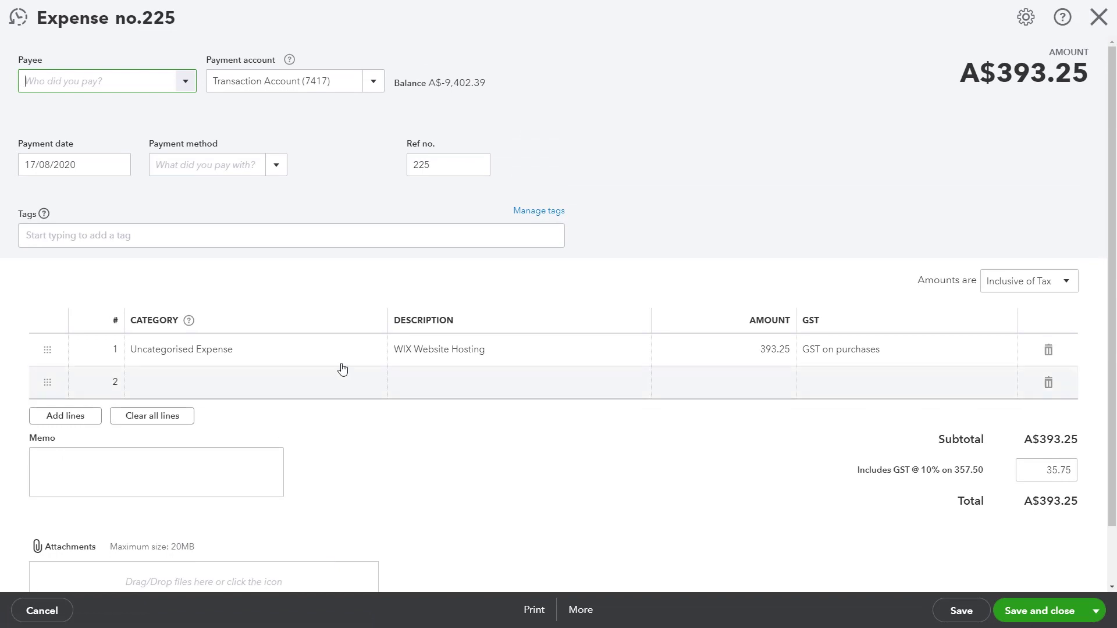
left_click(371, 349)
type("marketing")
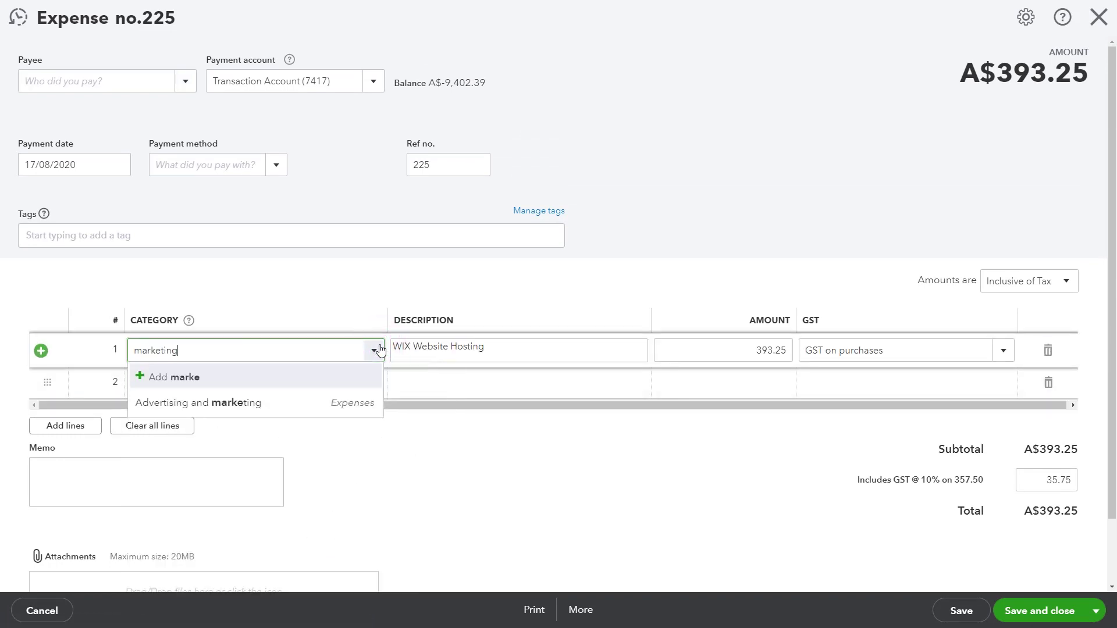
left_click(307, 405)
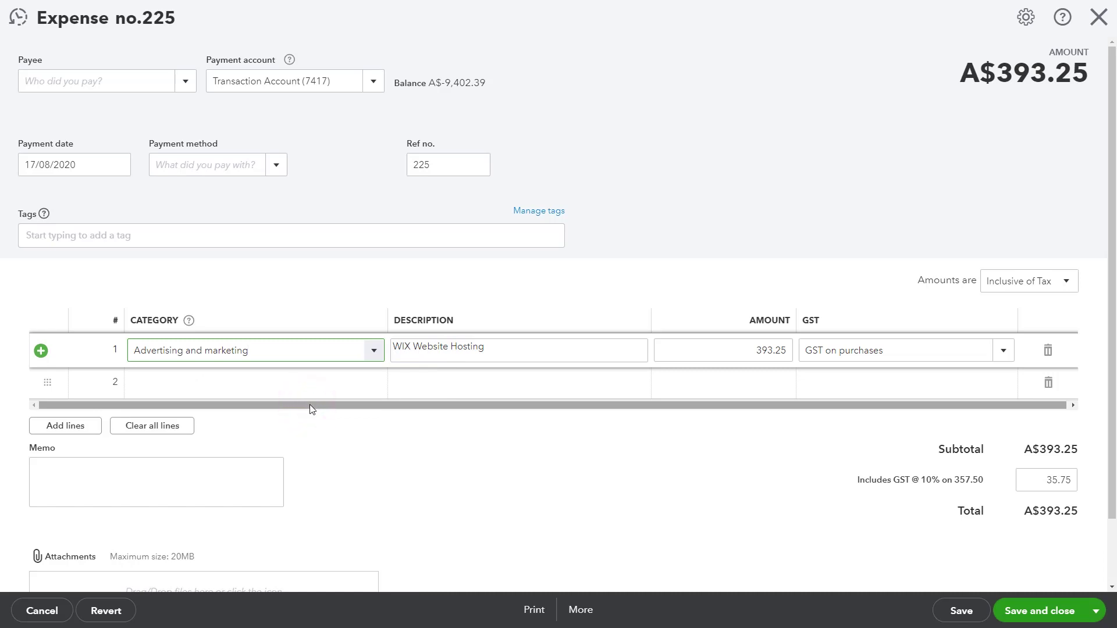
left_click(1020, 616)
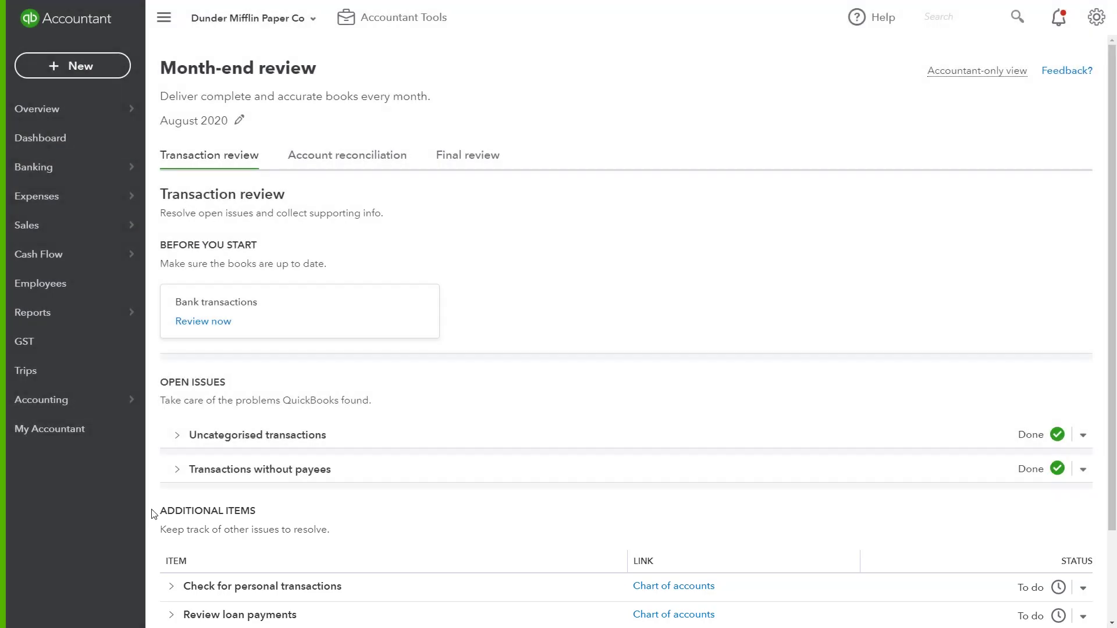
scroll(153, 515, "down", 2)
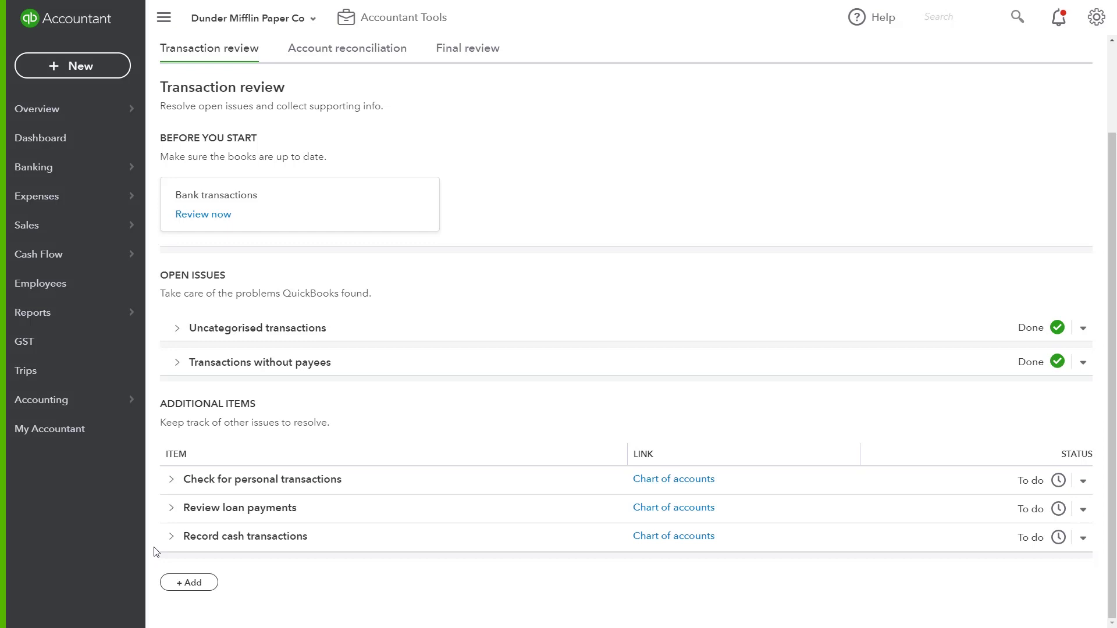
Add an 'Ask My Accountant' GL review item with the pasted GL Listing report link
left_click(184, 583)
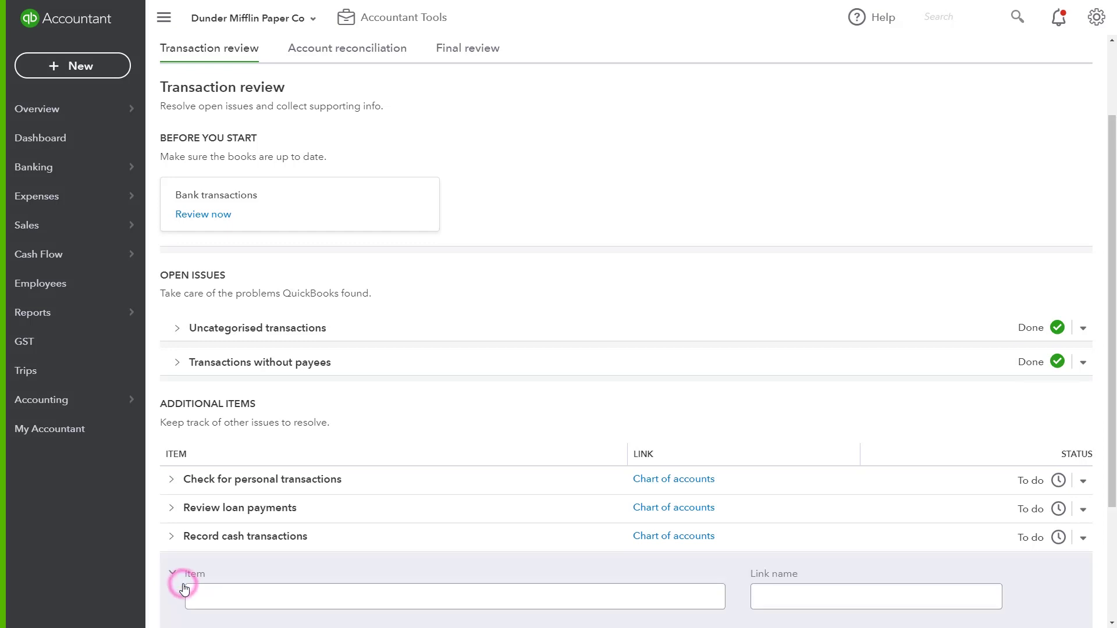
scroll(185, 589, "down", 3)
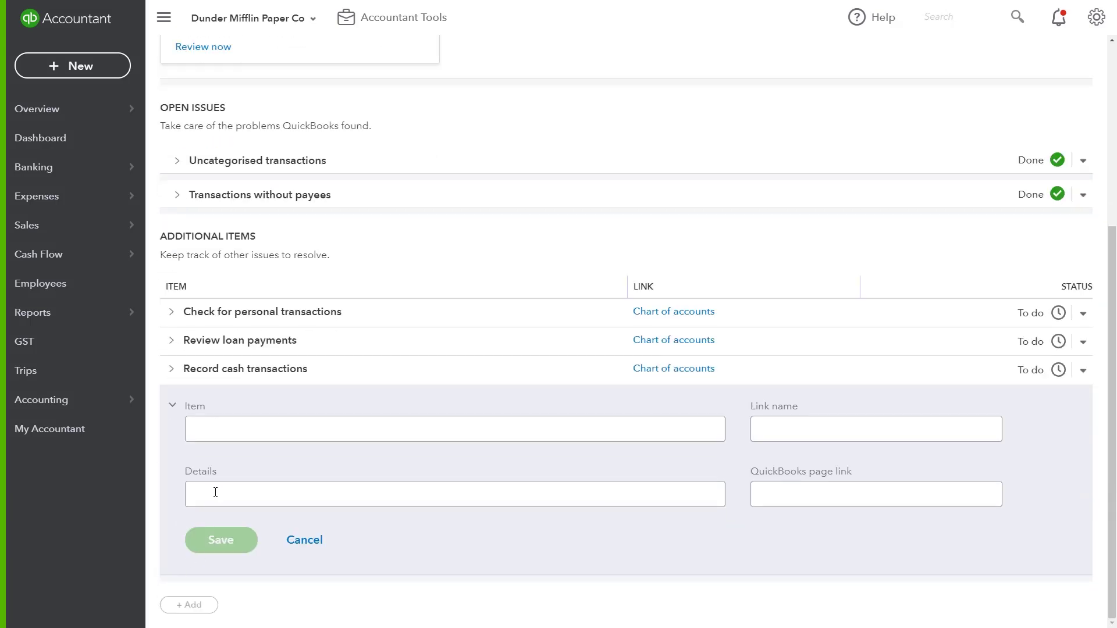
left_click(217, 430)
left_click(218, 429)
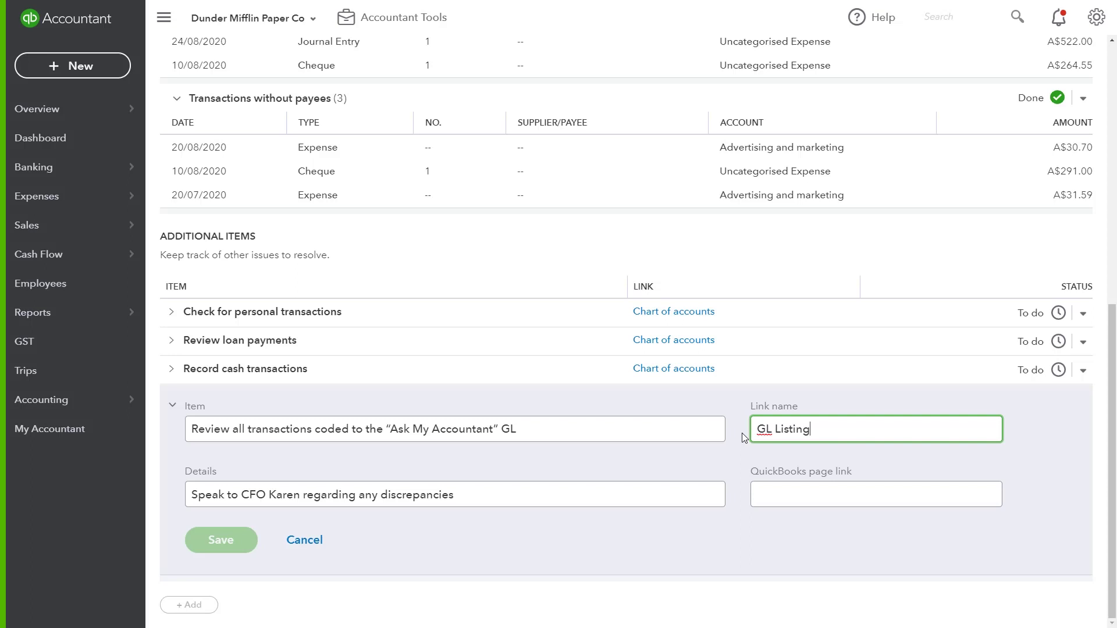
left_click(772, 492)
key("ctrl+v")
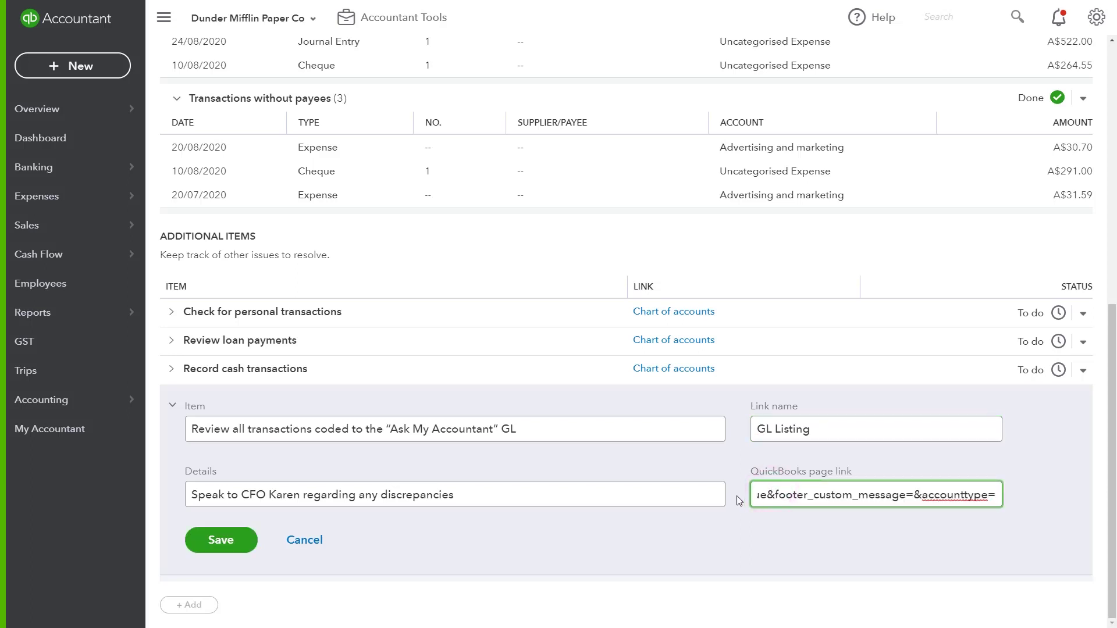
left_click(201, 540)
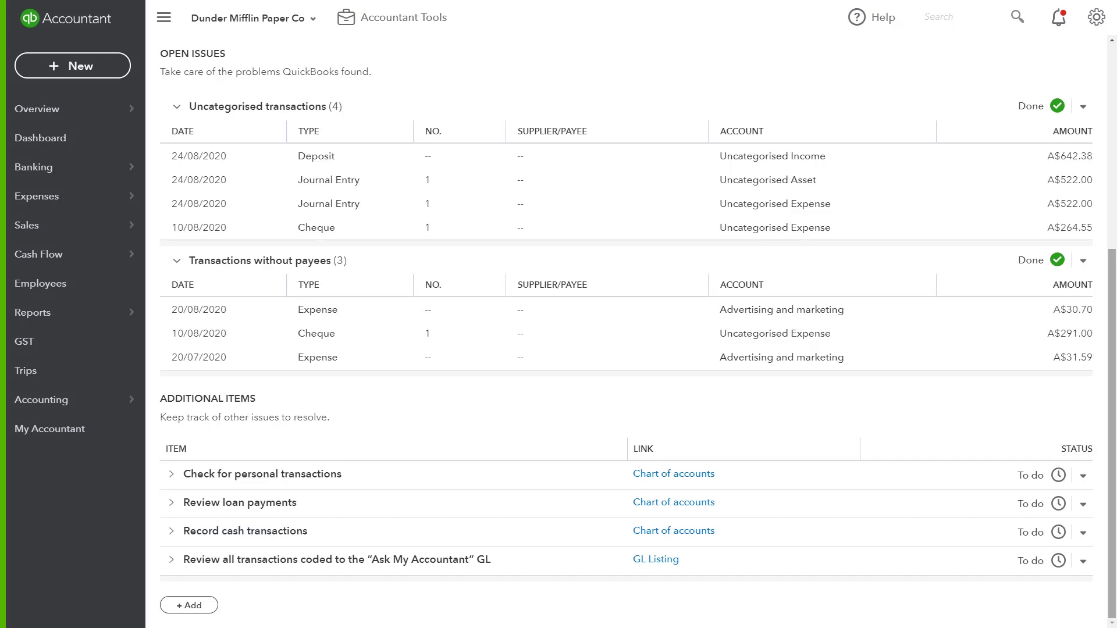
Go to the Account reconciliation tab of the August 2020 review
left_click(1111, 86)
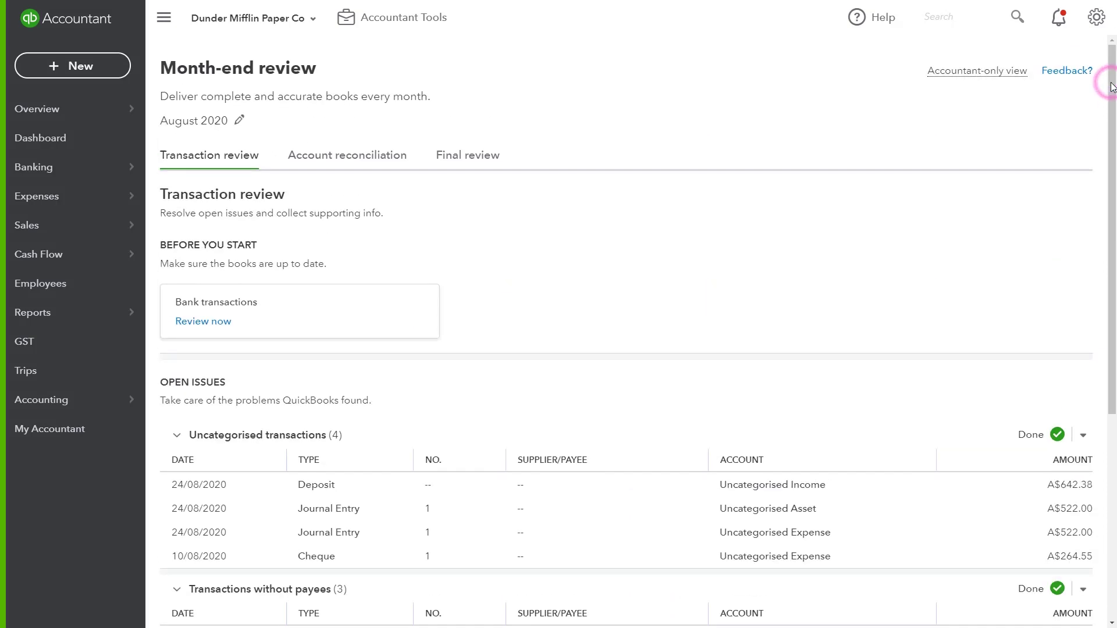
left_click(387, 153)
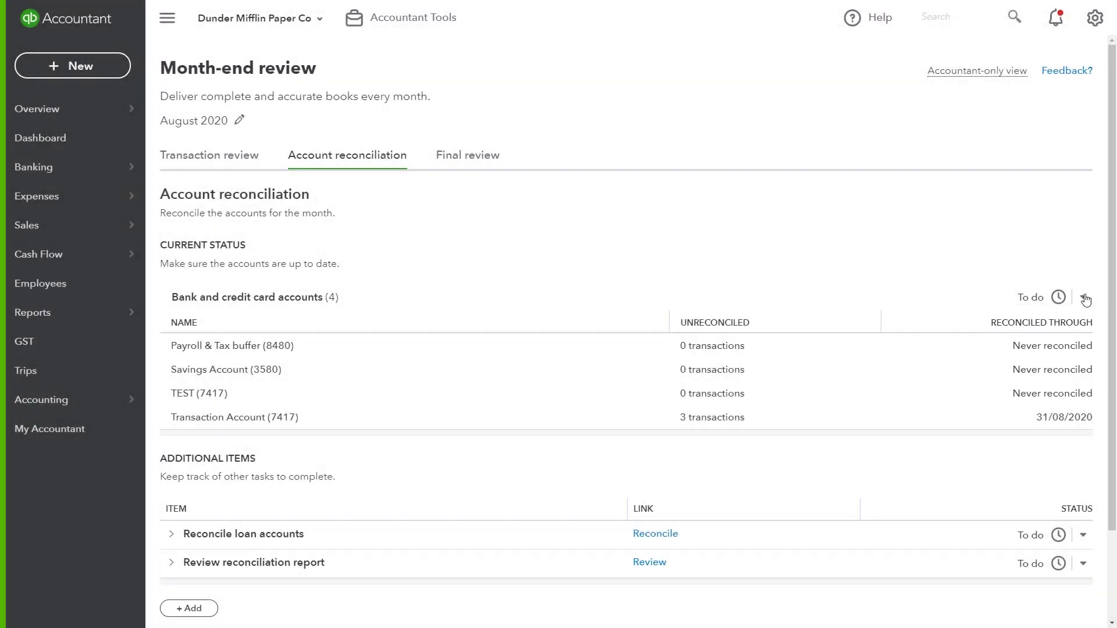
Mark bank and credit card accounts Waiting; add client-lead reconciliation, depreciation and suspense check items
left_click(1086, 299)
left_click(1034, 347)
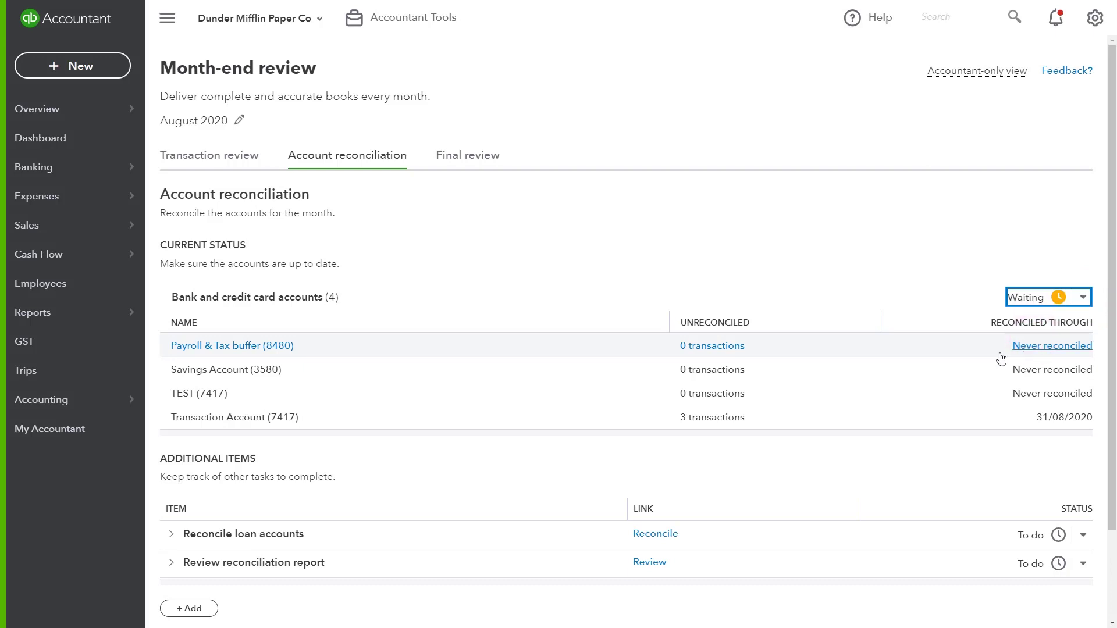
left_click(201, 611)
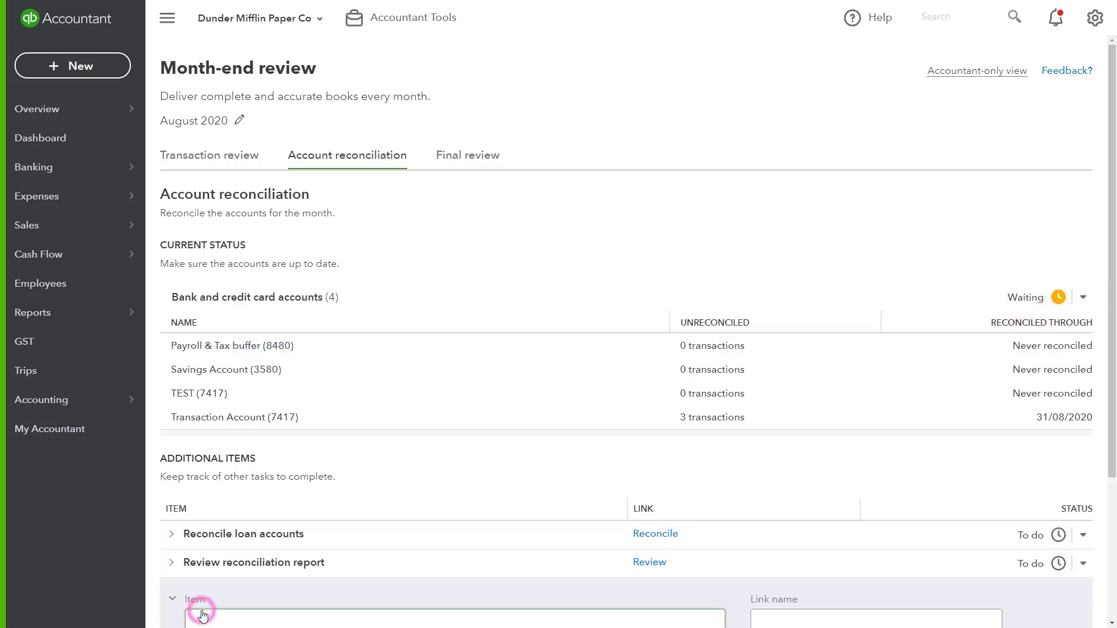
scroll(217, 427, "down", 3)
left_click(217, 426)
type("Client lead (Kaylie) to reconcile accounts")
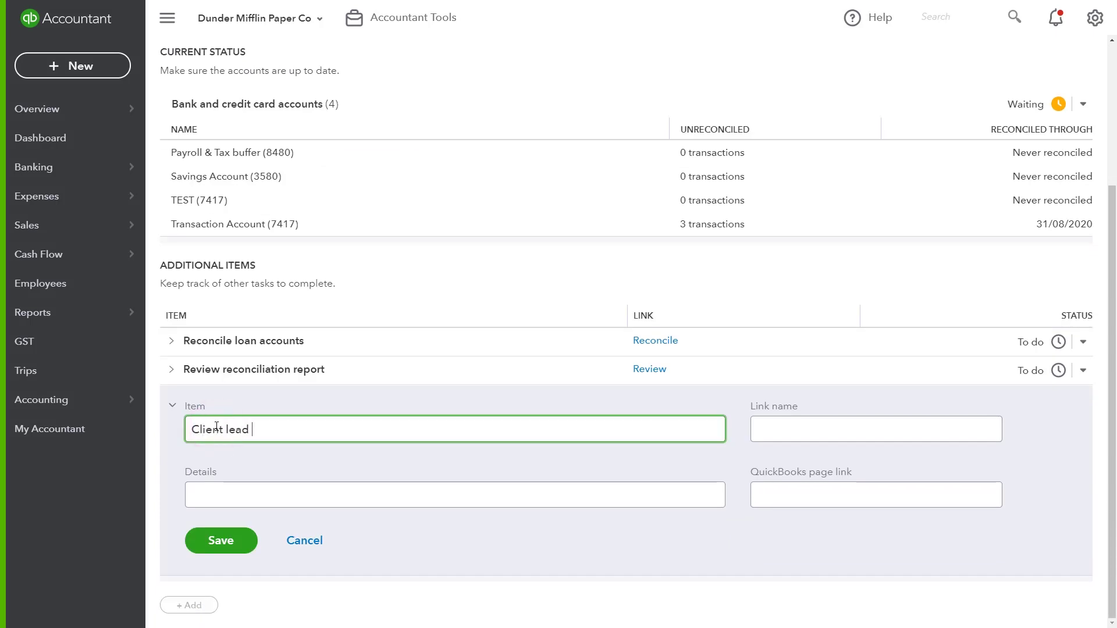
left_click(218, 500)
type("To be completed ")
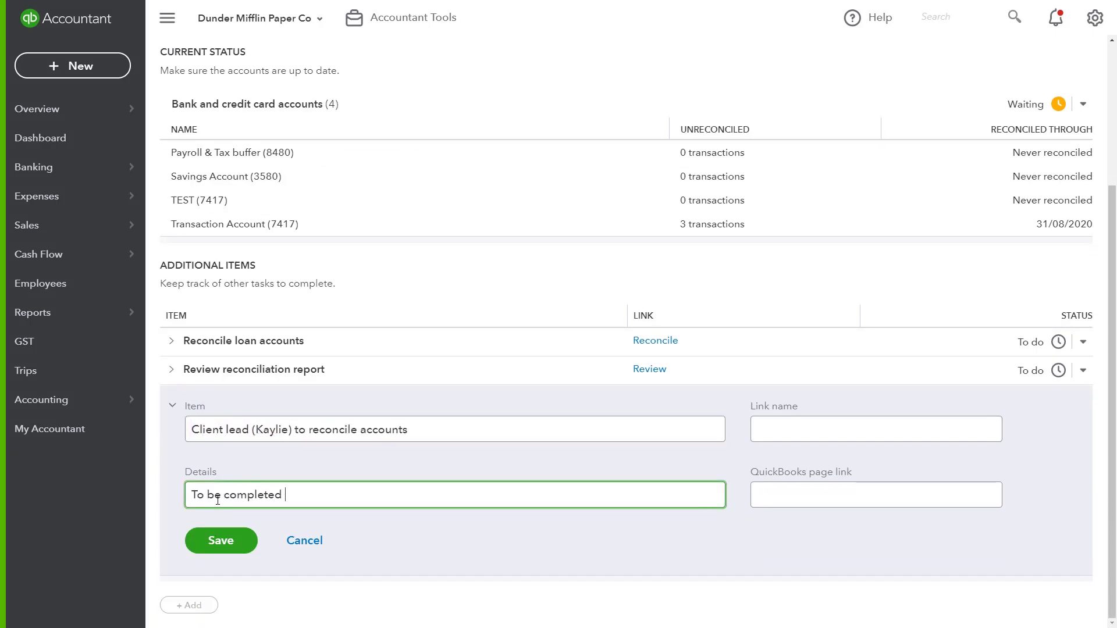
type("prior to Partner (Steve) performing final review")
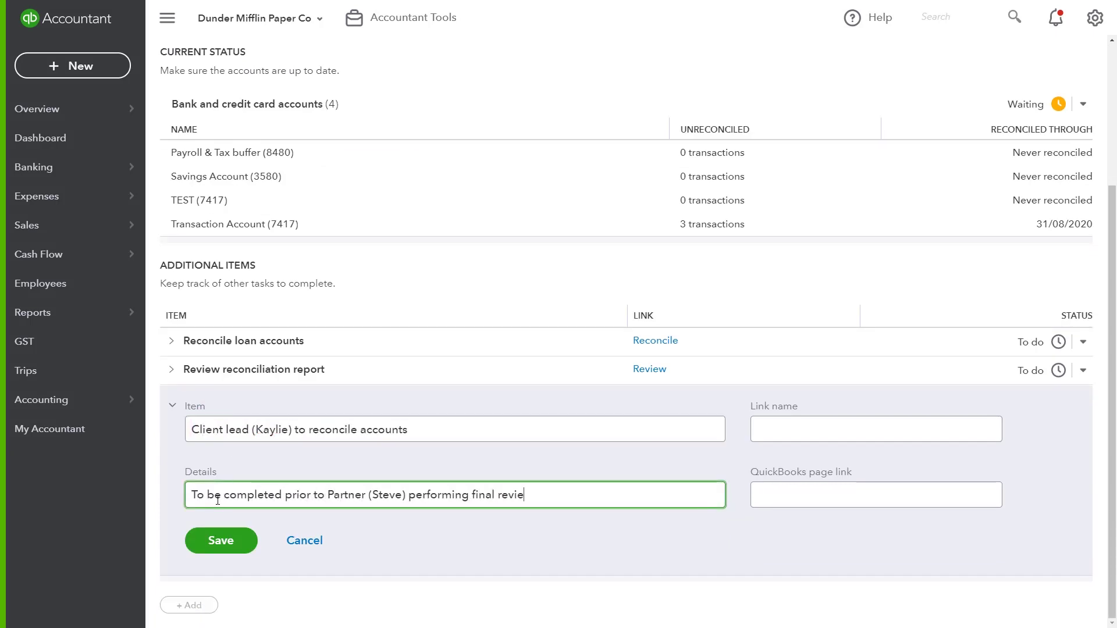
left_click(222, 541)
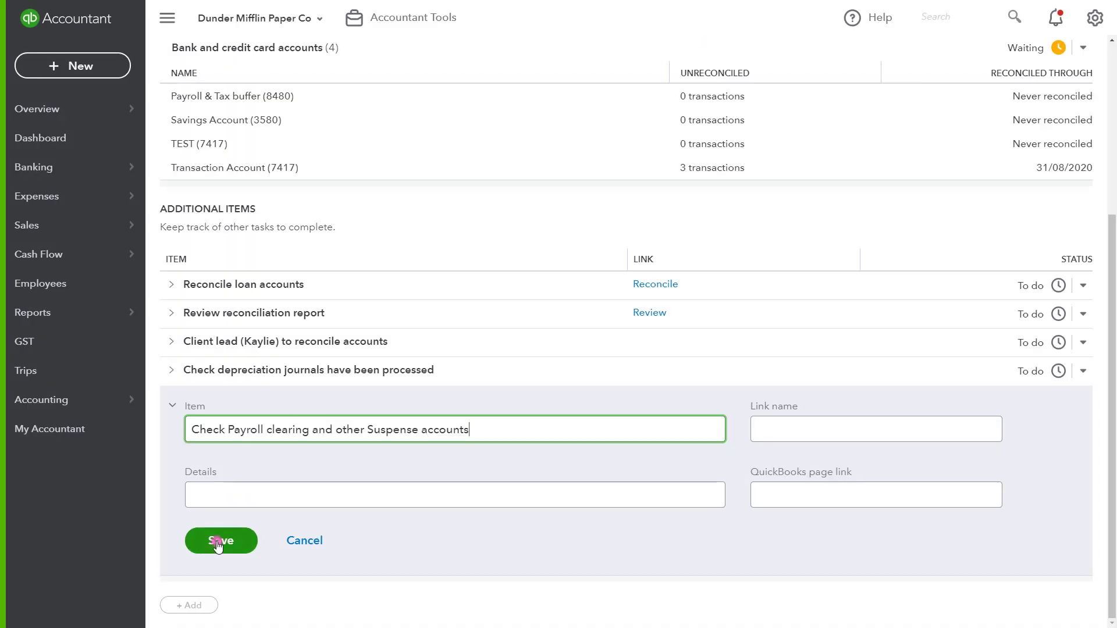
left_click(218, 541)
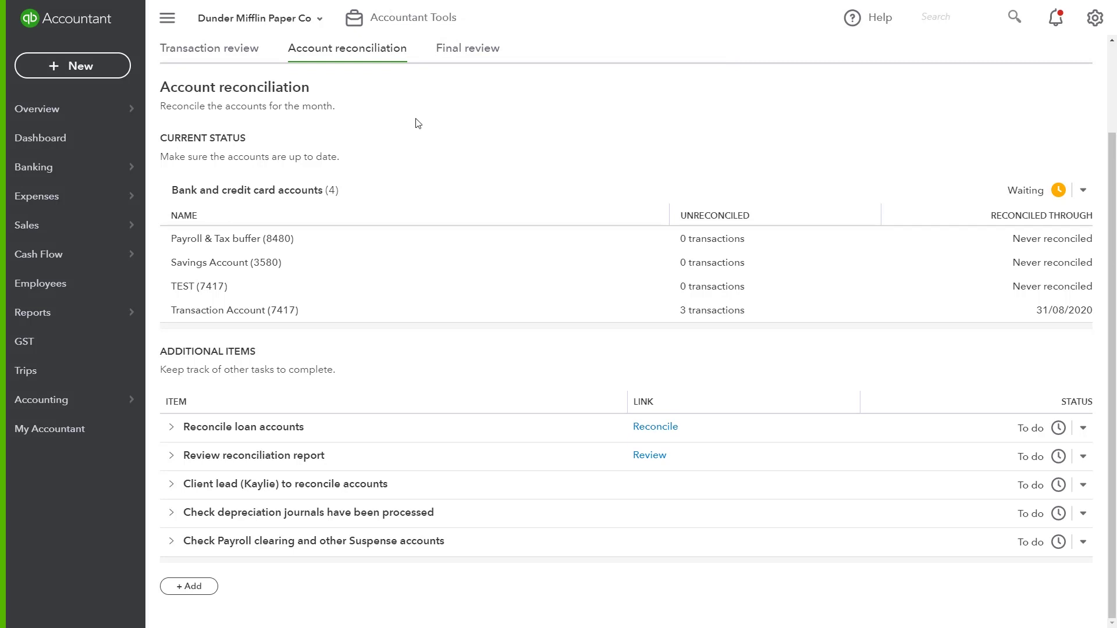
Open the Balance Sheet as of August 31, 2020 from the Final review tab
left_click(476, 42)
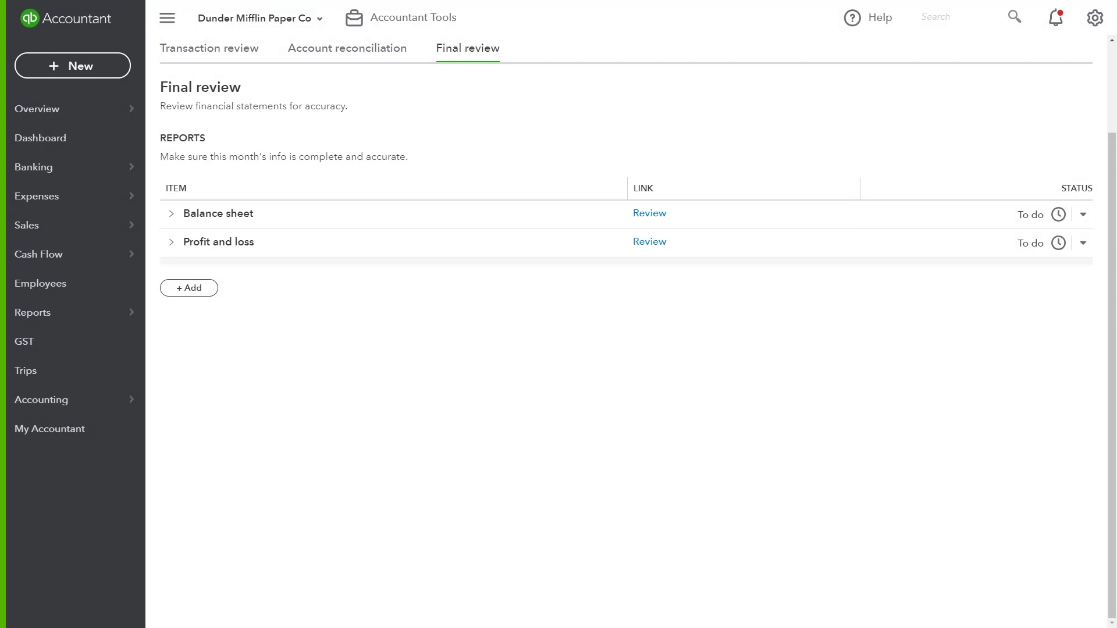
left_click(660, 215)
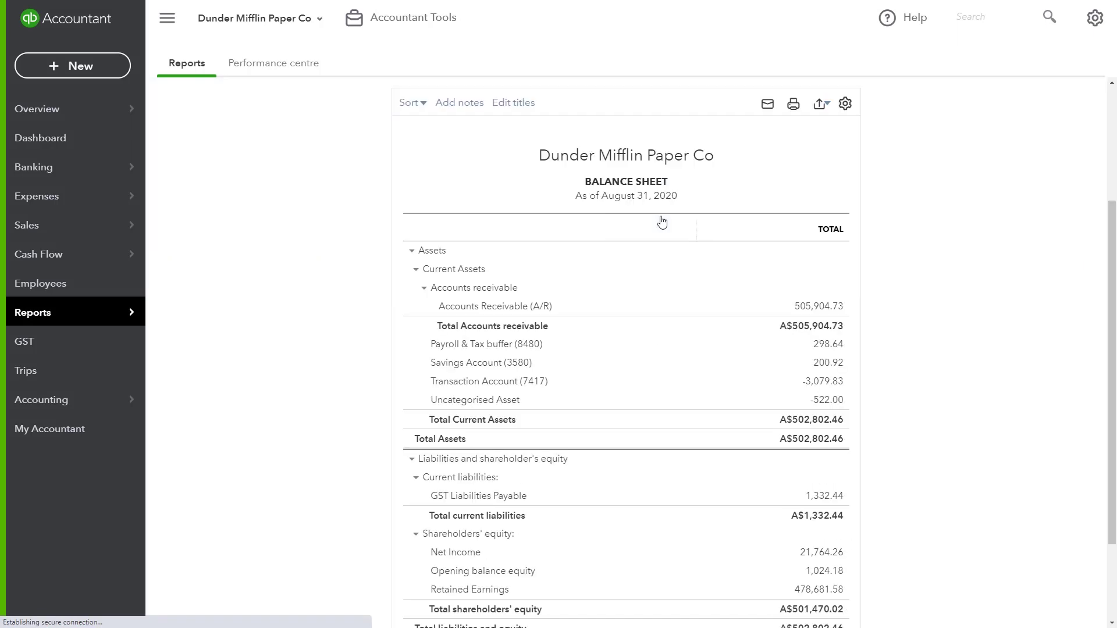